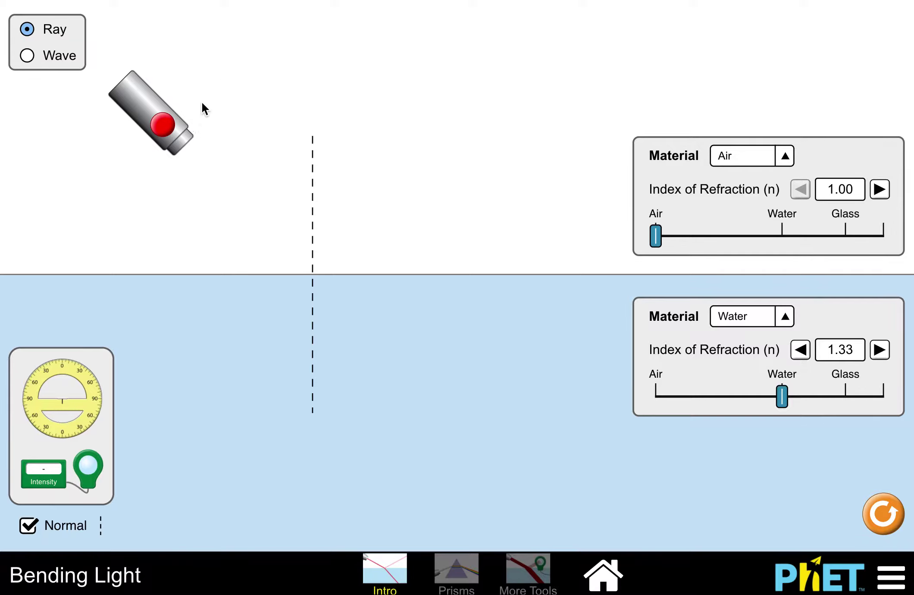
Switch the laser display from a thin ray to a wave beam
left_click(166, 128)
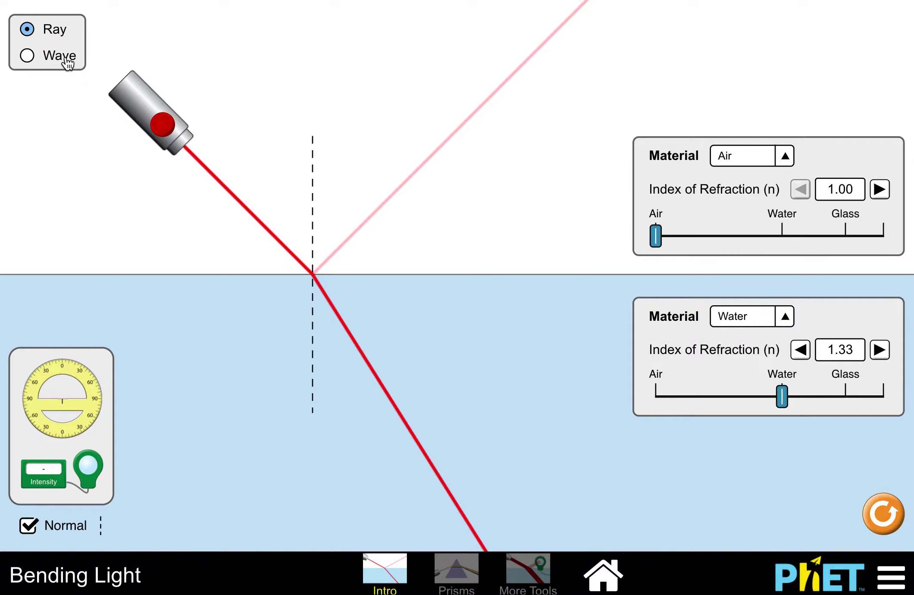
left_click(28, 63)
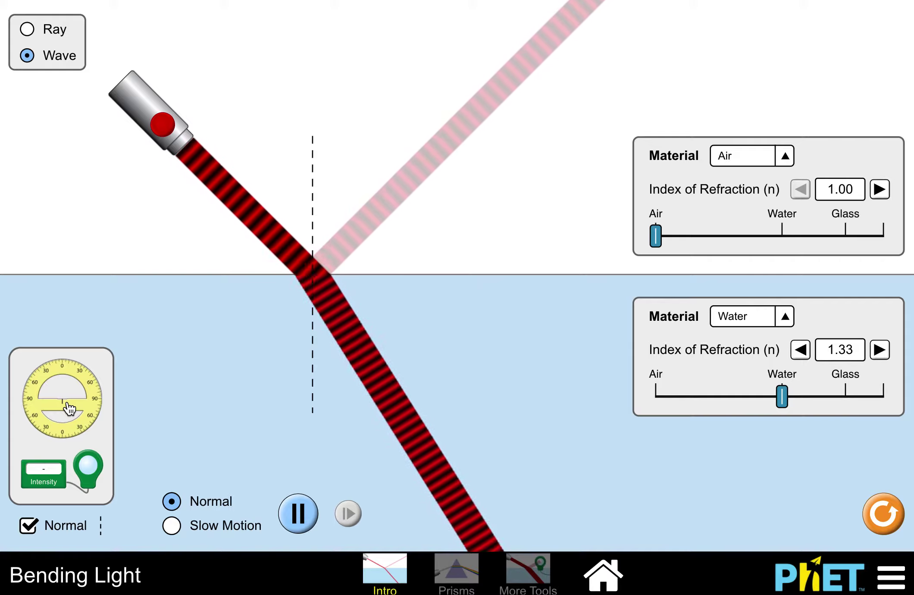
left_click_drag(69, 408, 315, 281)
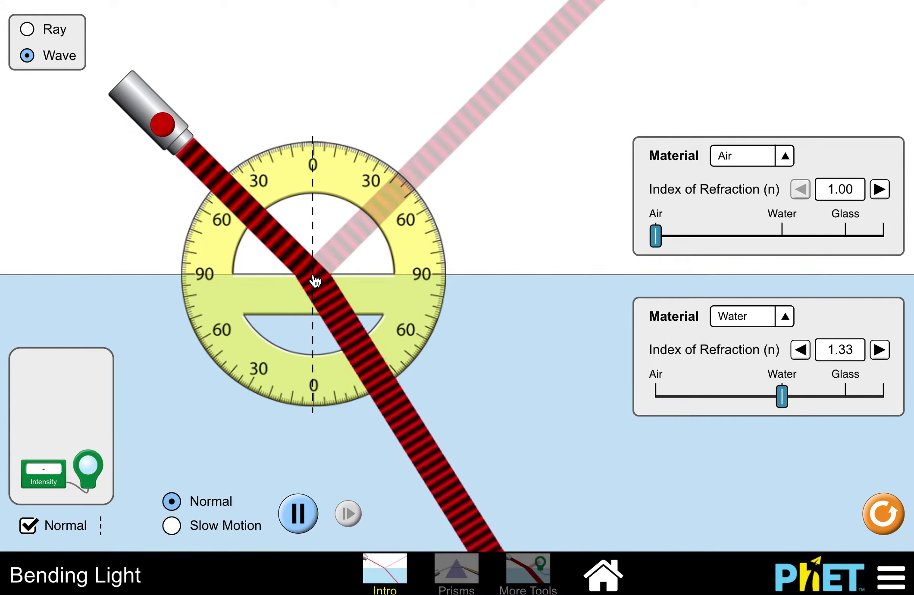
Return to ray view and tilt the laser to about 28° from the normal
left_click(27, 29)
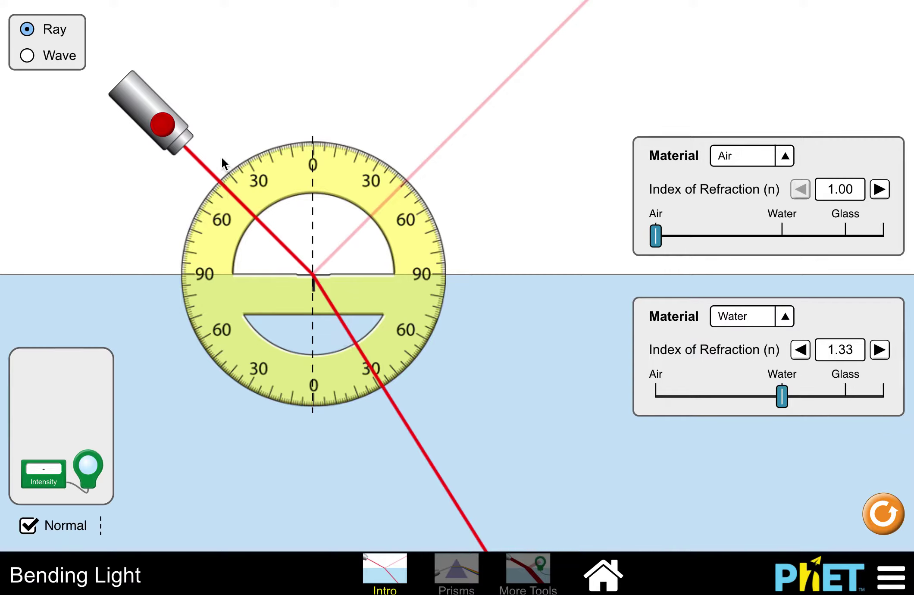
mouse_move(149, 111)
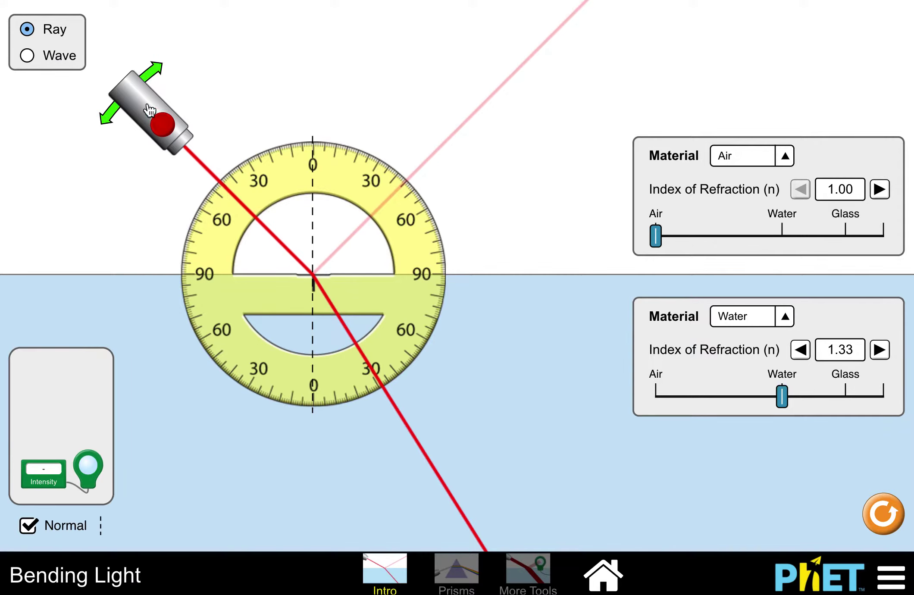
left_click_drag(147, 113, 221, 103)
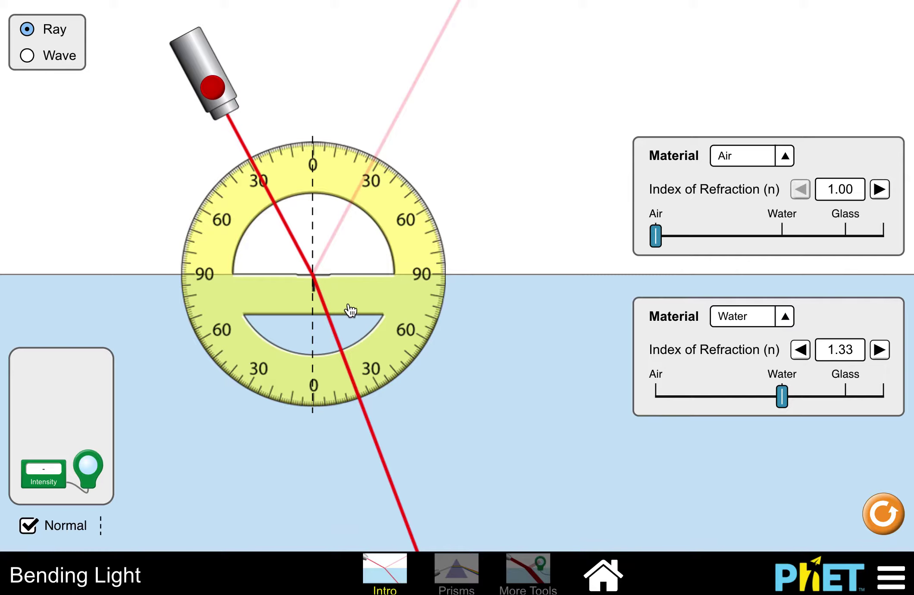
Put the protractor away, rotate the laser to a shallower angle, and show the beam as a wave
left_click_drag(341, 309, 94, 401)
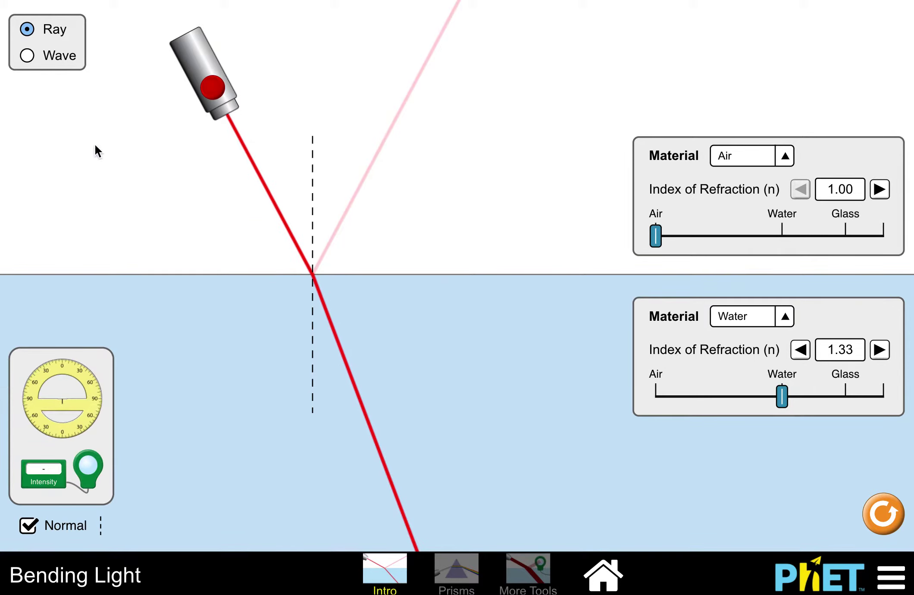
mouse_move(202, 88)
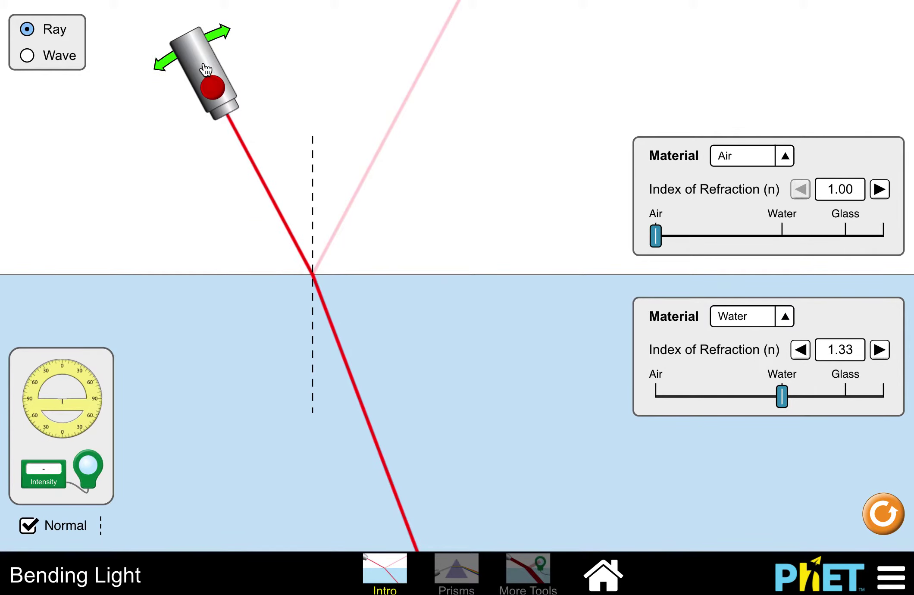
left_click_drag(206, 69, 145, 115)
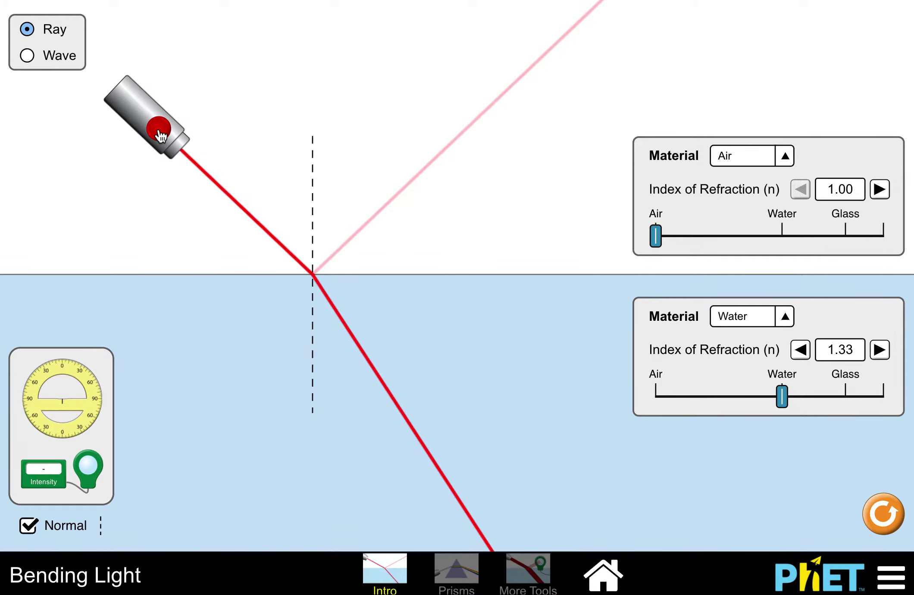
left_click(69, 57)
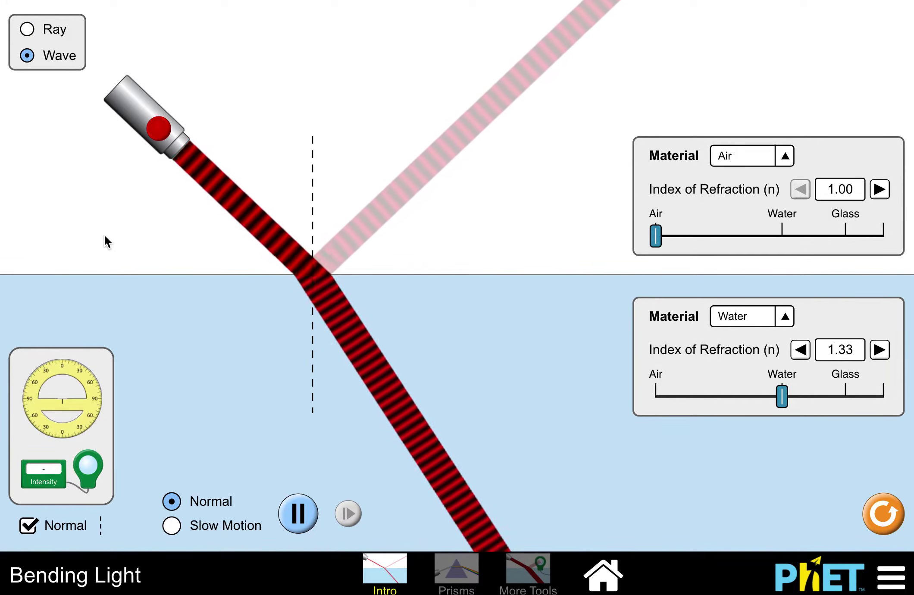
Place the Intensity meter and probe the beams: 5.66% reflected and 94.34% transmitted
left_click_drag(51, 484, 122, 248)
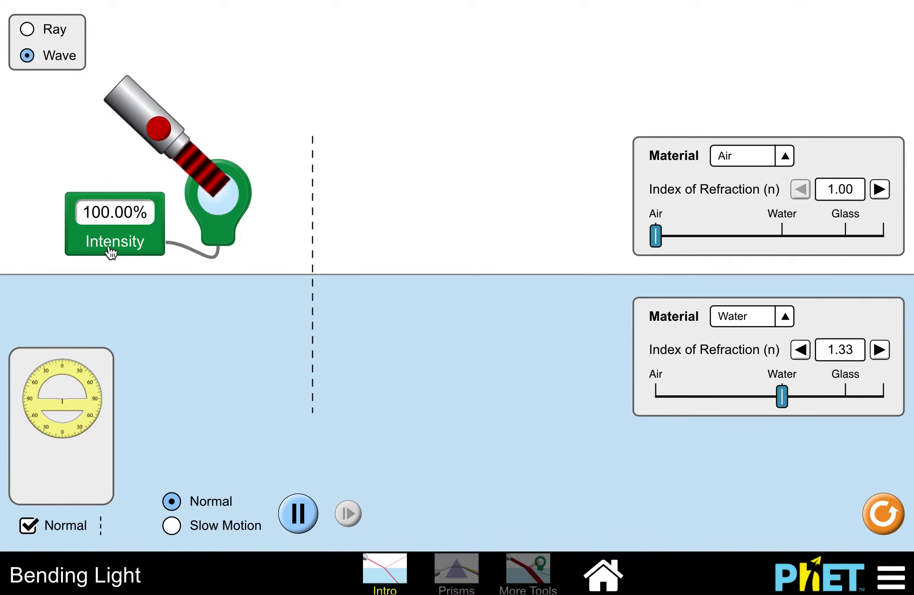
mouse_move(123, 244)
left_mouse_down()
mouse_move(159, 114)
mouse_move(104, 189)
mouse_move(109, 243)
left_mouse_up()
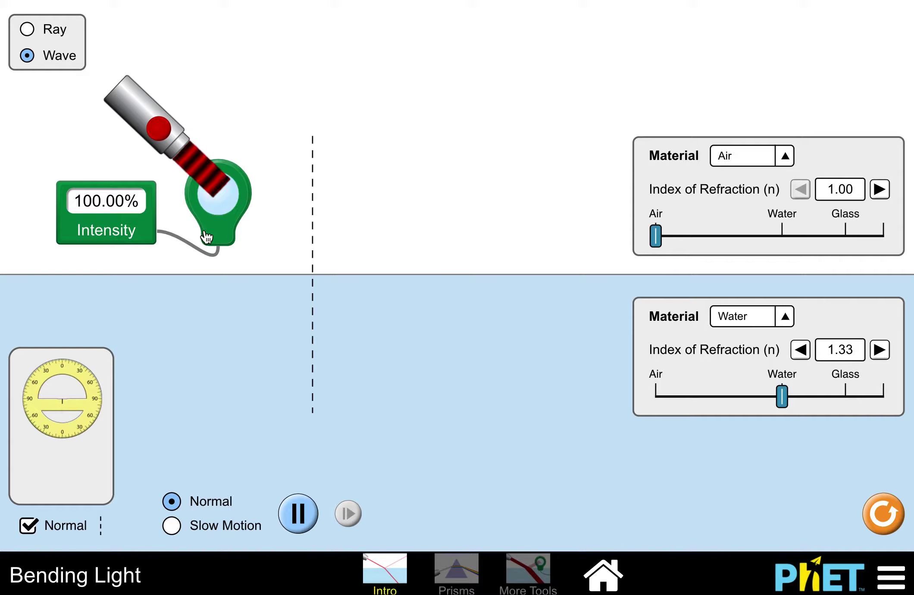
left_click_drag(209, 242, 380, 419)
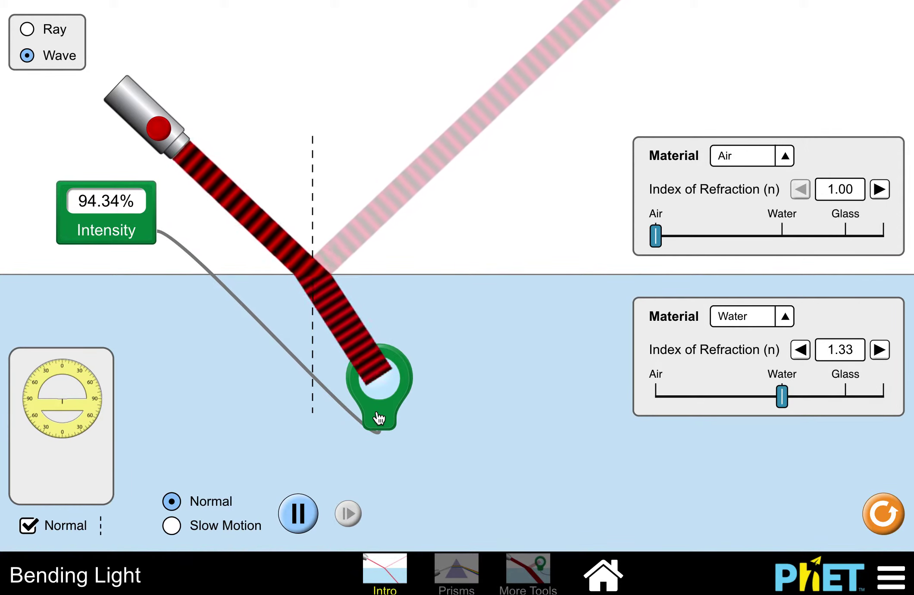
left_click_drag(148, 232, 584, 327)
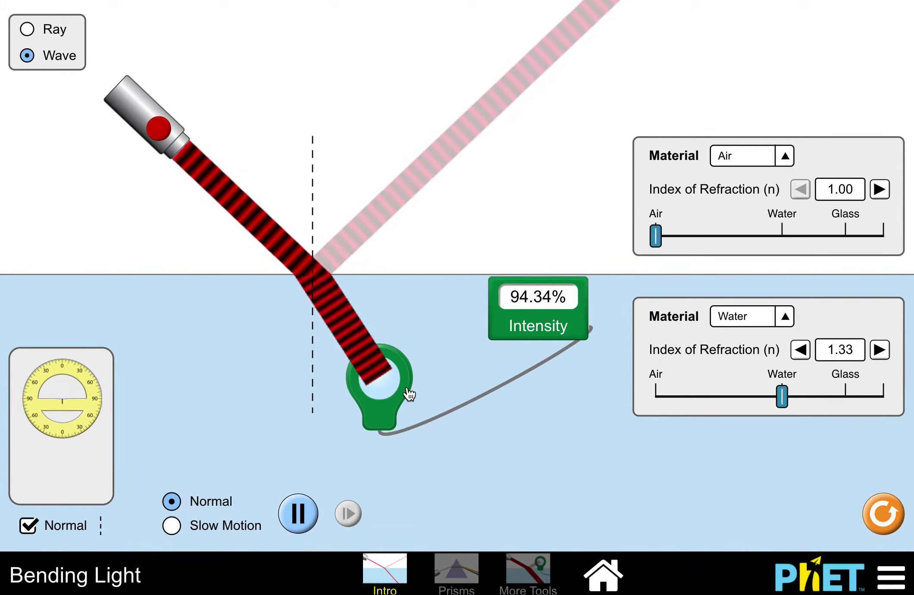
left_click_drag(409, 393, 440, 213)
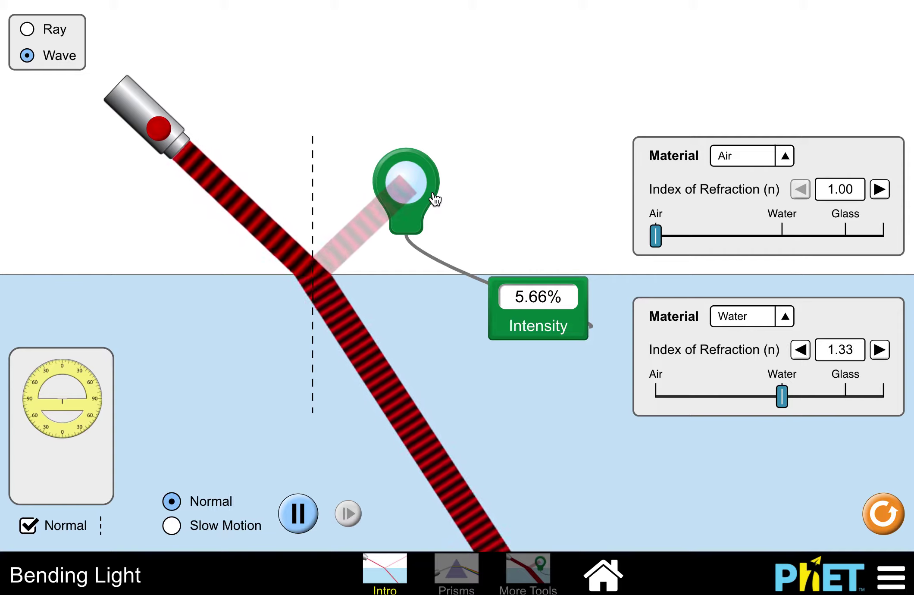
left_click_drag(415, 244, 517, 397)
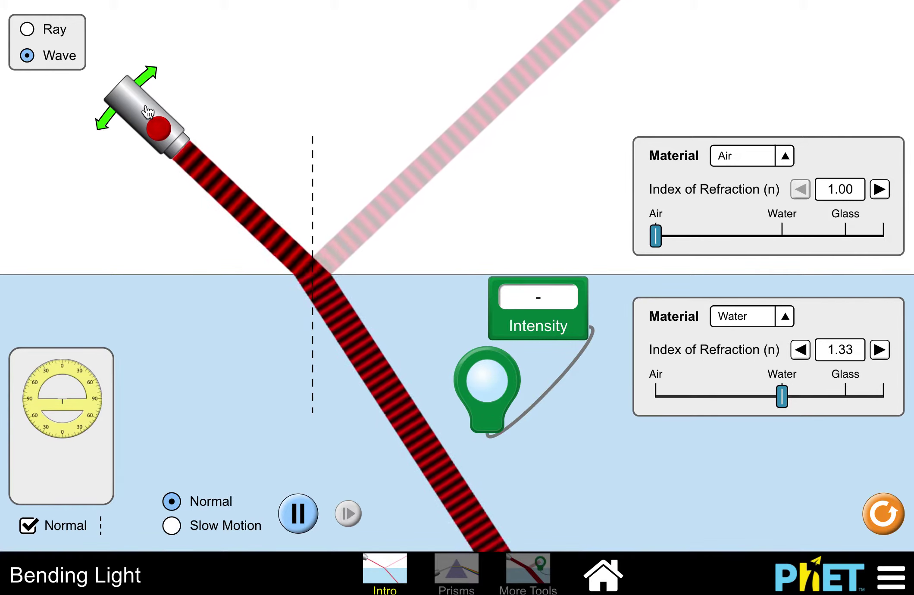
Aim the laser almost straight down and measure transmitted (97.89%) and reflected intensity
left_click_drag(165, 100, 284, 83)
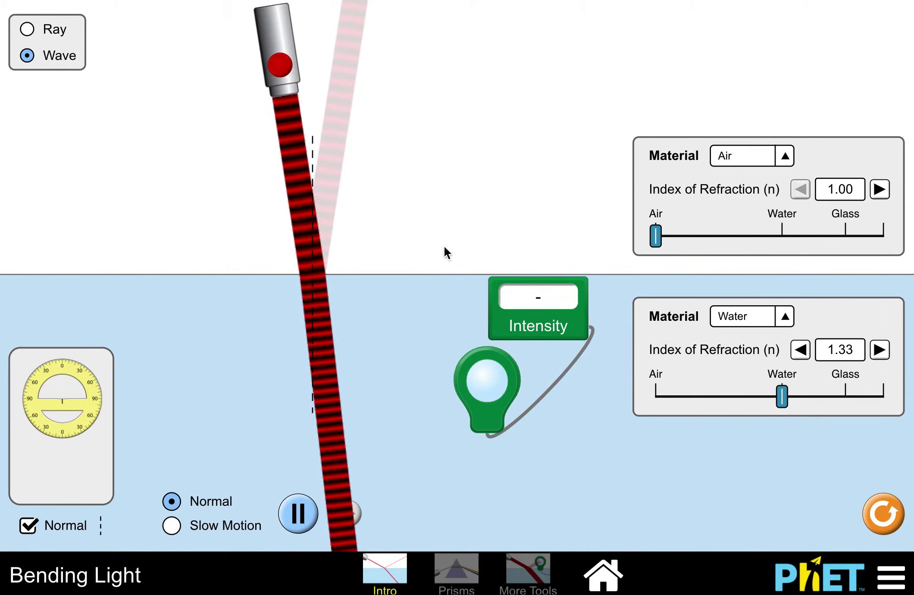
left_click_drag(489, 392, 327, 397)
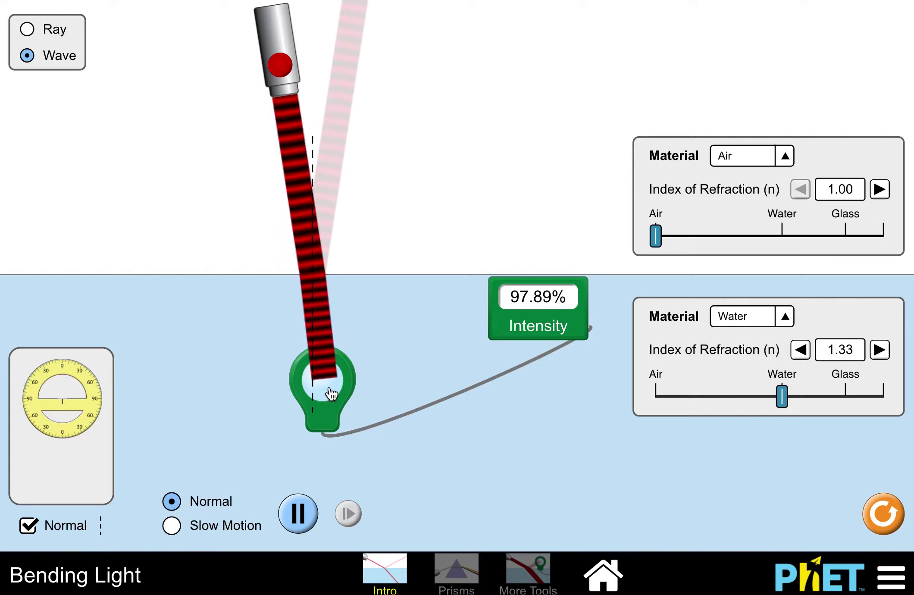
left_click_drag(332, 393, 476, 399)
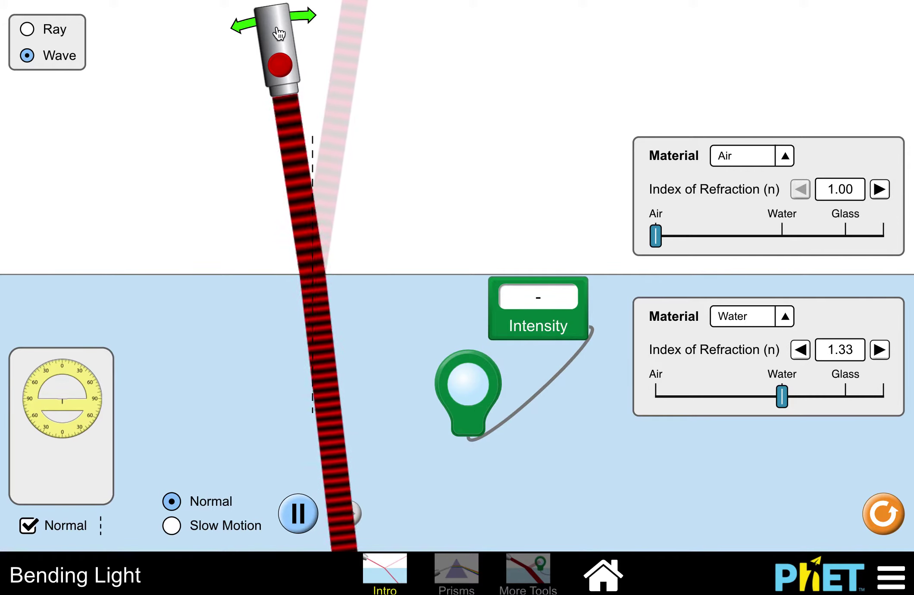
At a grazing angle, probe the source, reflected (49.46%) and refracted (50.54%) beams
left_click_drag(279, 33, 111, 249)
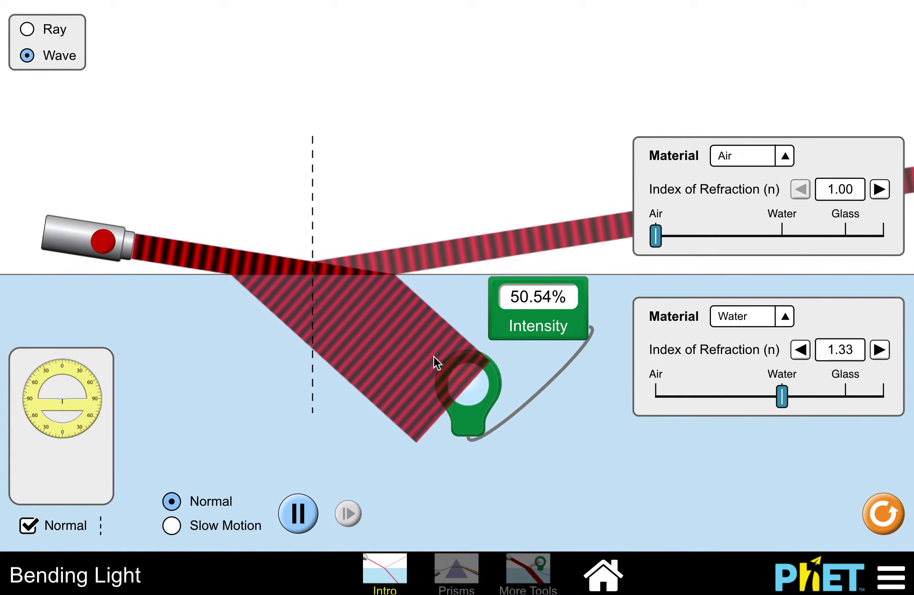
left_click_drag(452, 412, 207, 287)
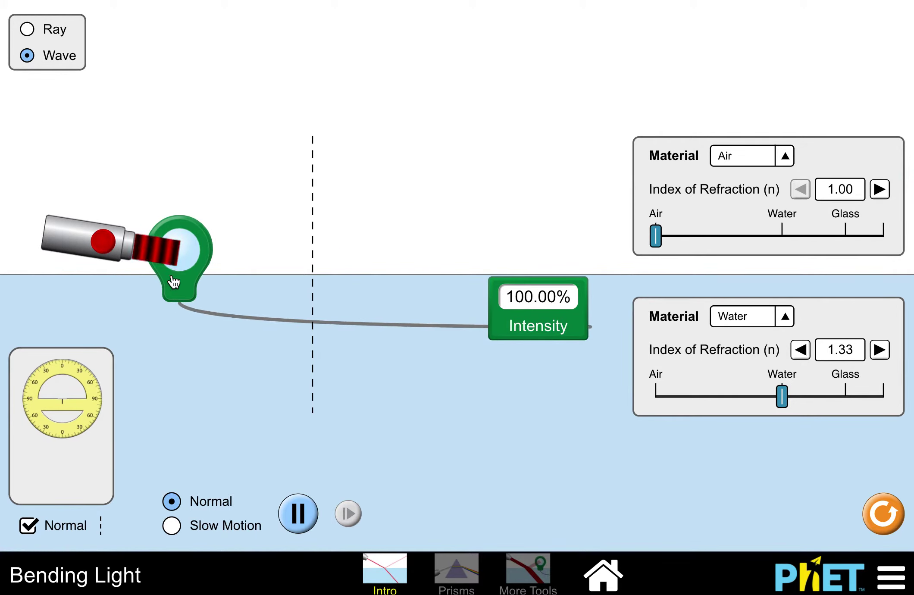
left_click_drag(308, 336, 428, 369)
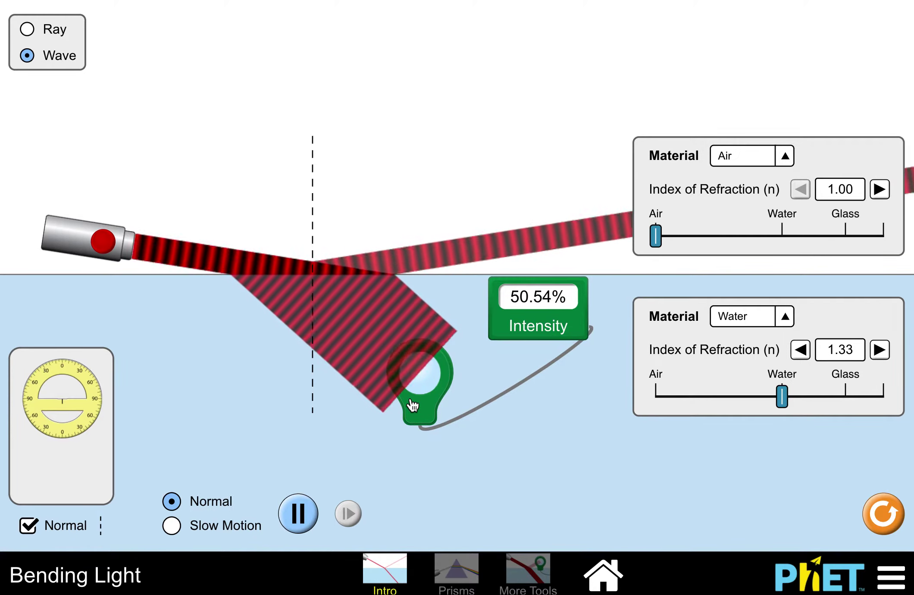
left_click_drag(413, 405, 582, 370)
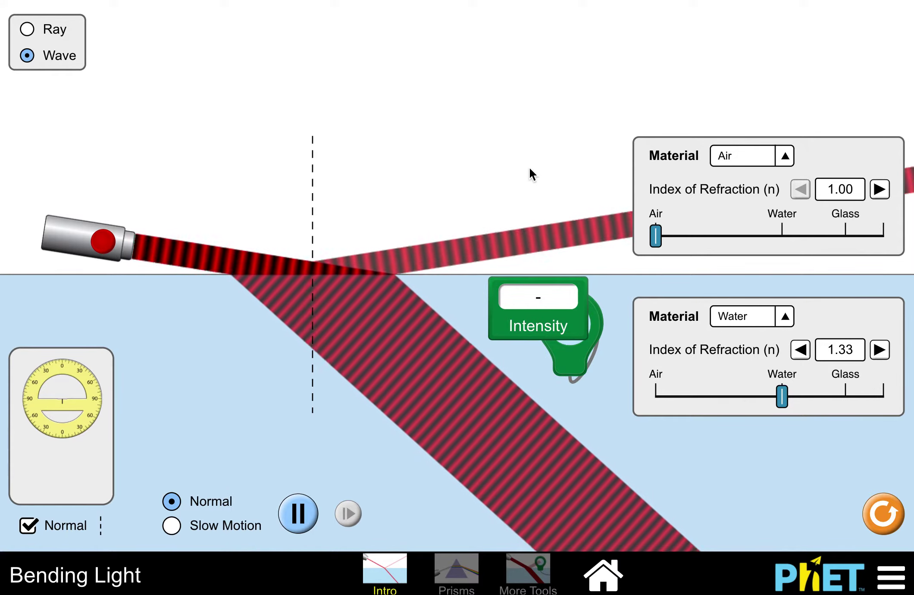
Aim the laser steeply down and set the top medium to Water and the bottom medium to Air
left_click_drag(103, 240, 182, 121)
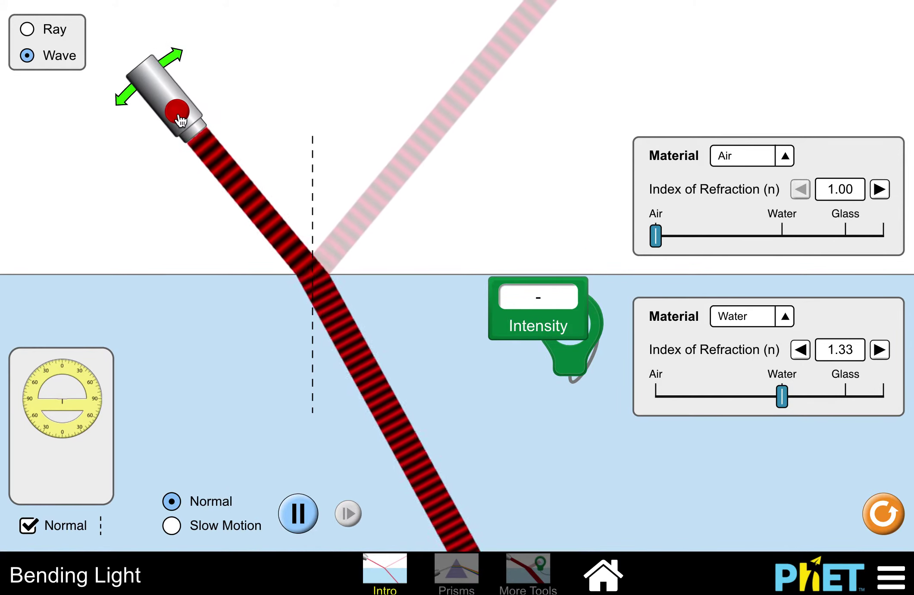
left_click(785, 157)
left_click(757, 65)
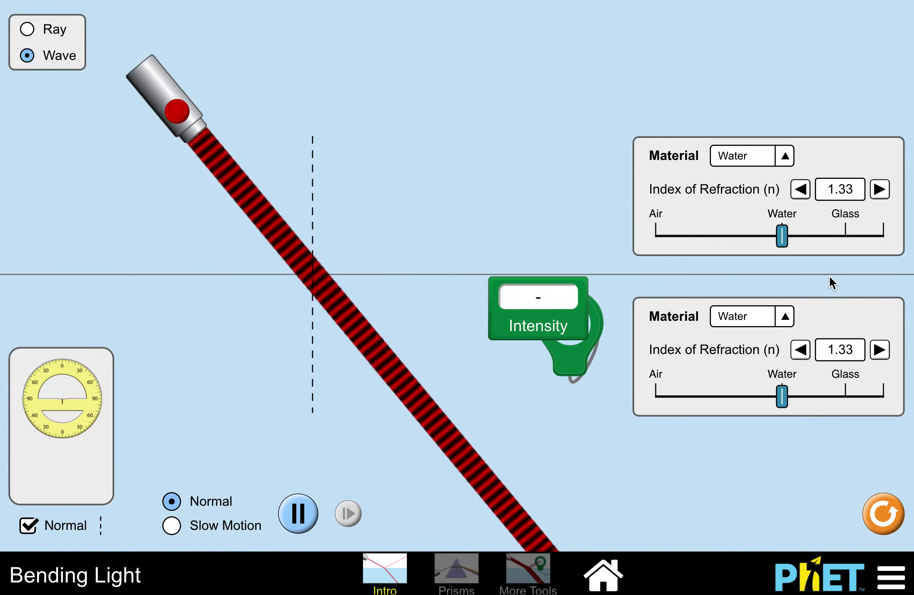
left_click(785, 316)
left_click(762, 210)
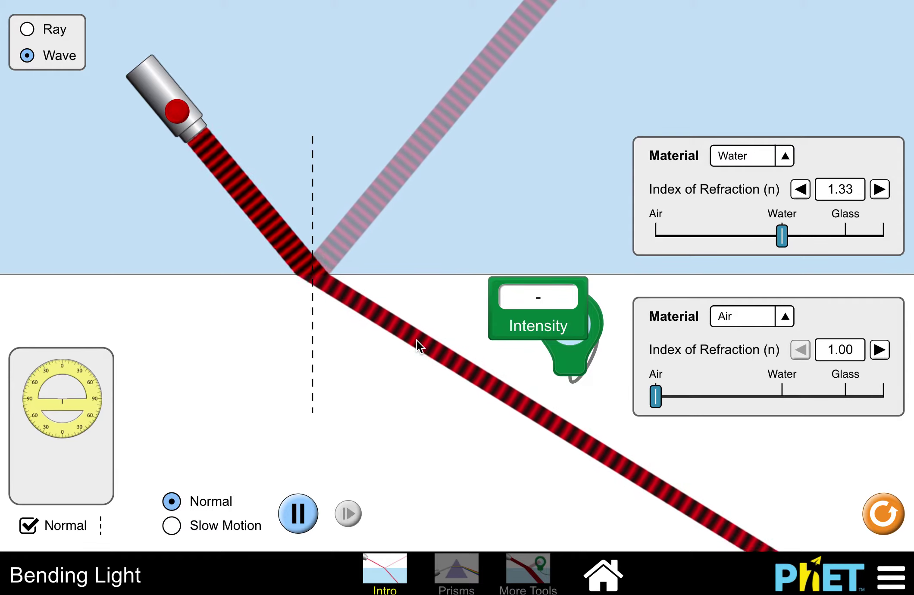
Measure the reflected beam at 10.42% and the refracted beam in air at 89.58%, then go to Prisms
left_click_drag(552, 370, 401, 217)
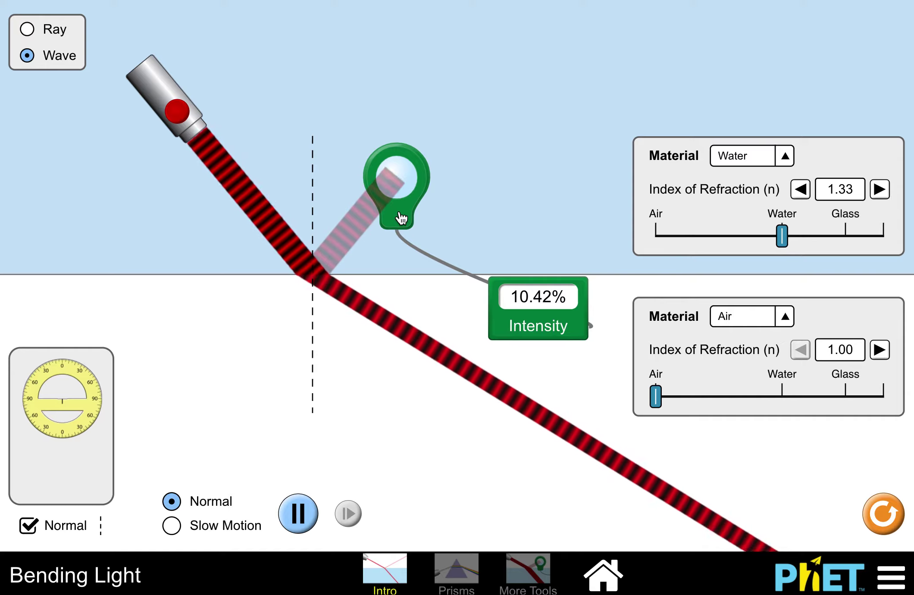
left_click_drag(401, 218, 390, 353)
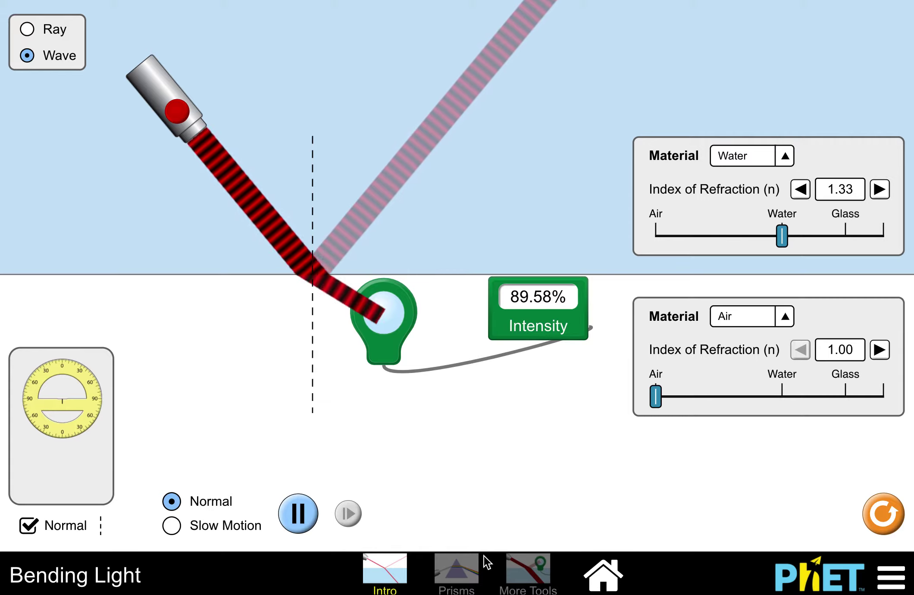
left_click(464, 568)
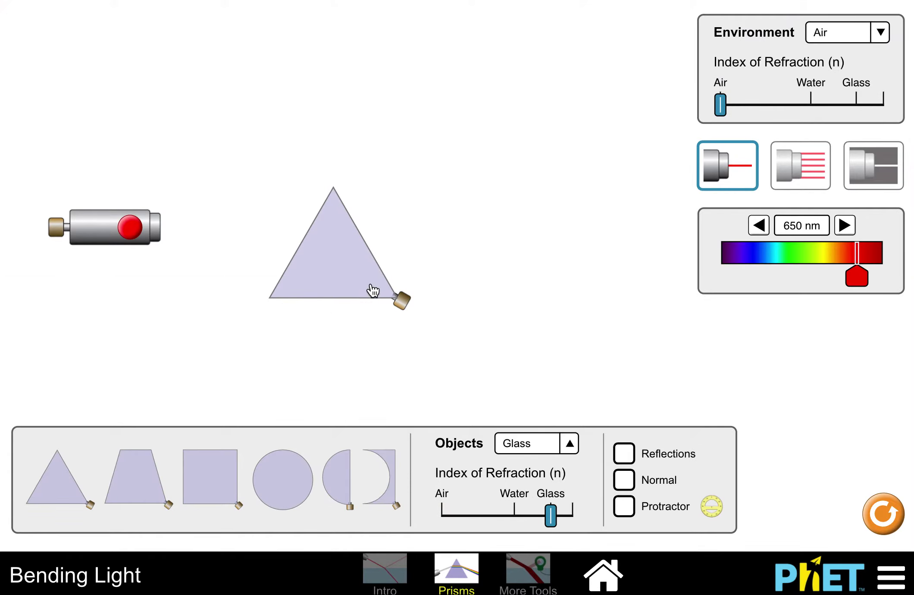
Place a glass triangle prism in the 650 nm laser's path and align laser and prism
left_click_drag(356, 311, 155, 515)
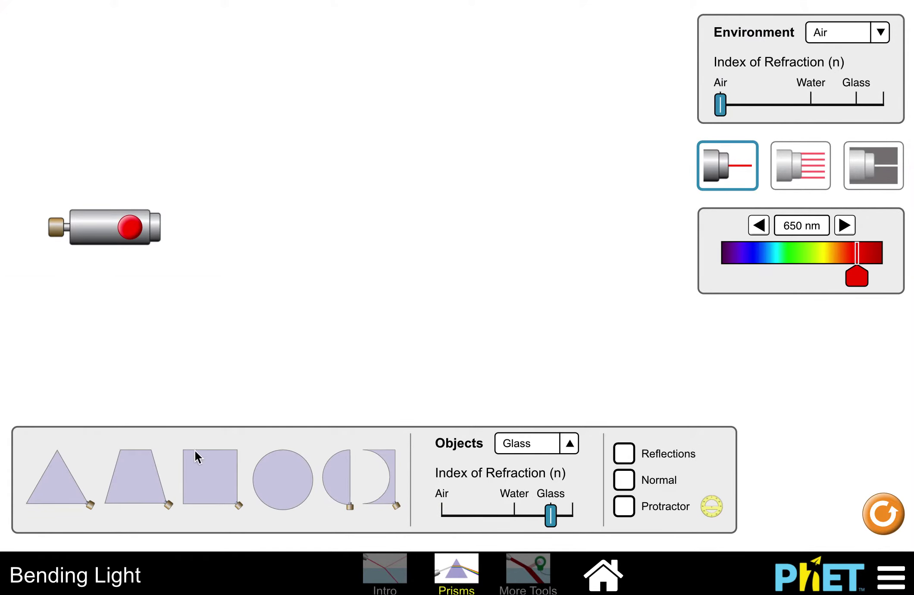
left_click_drag(57, 483, 360, 259)
left_click_drag(428, 291, 431, 298)
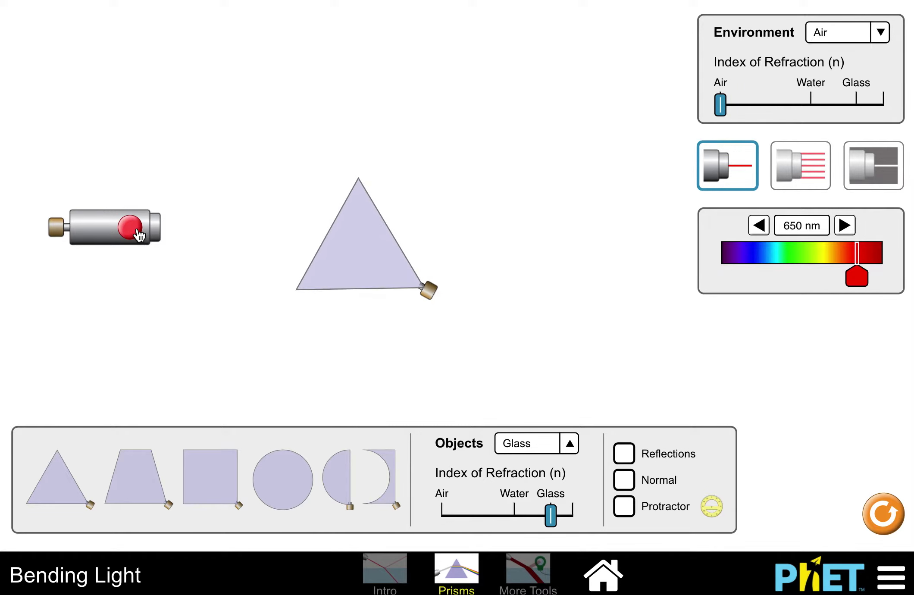
left_click_drag(62, 235, 82, 235)
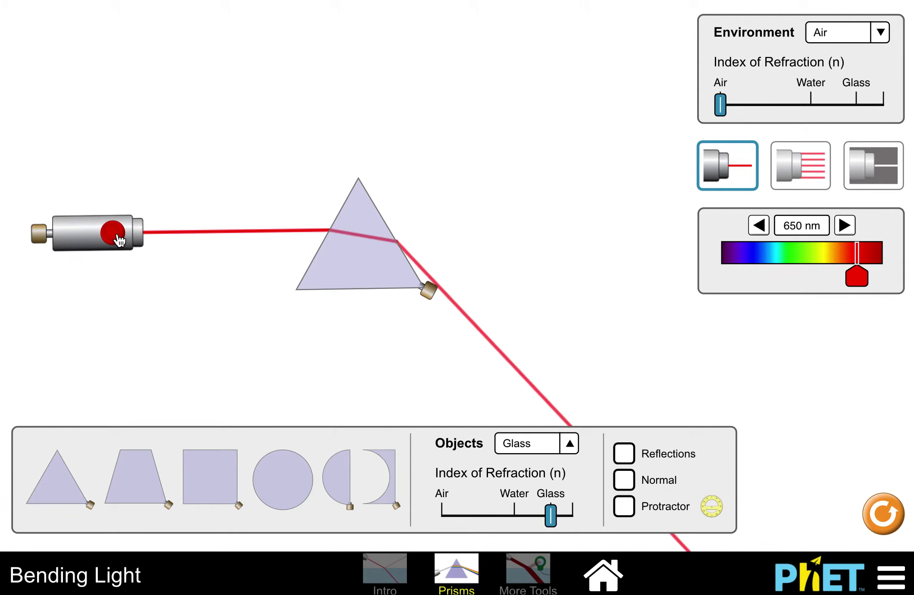
left_click_drag(365, 278, 307, 285)
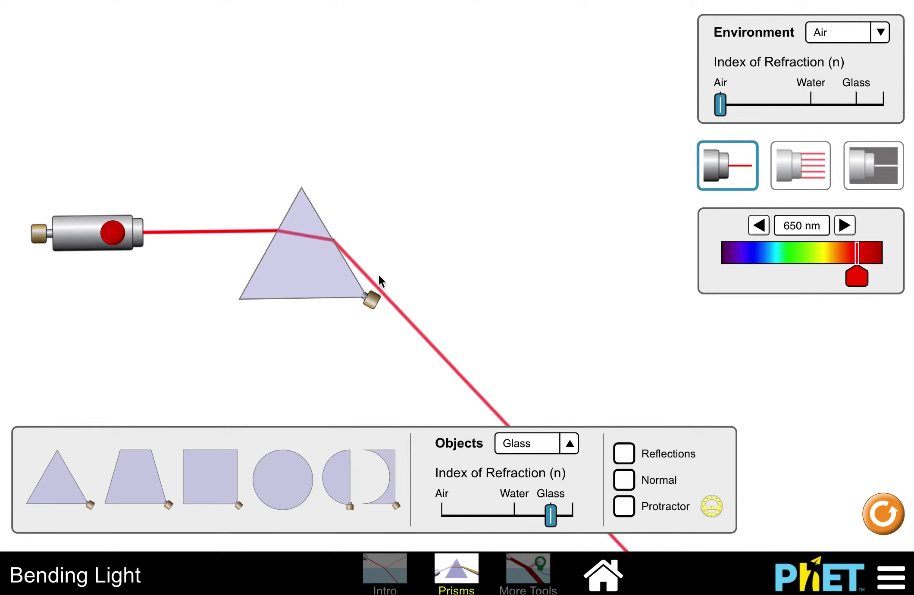
Rotate the triangle prism by its corner knob until its point faces downward
left_click_drag(372, 305, 309, 210)
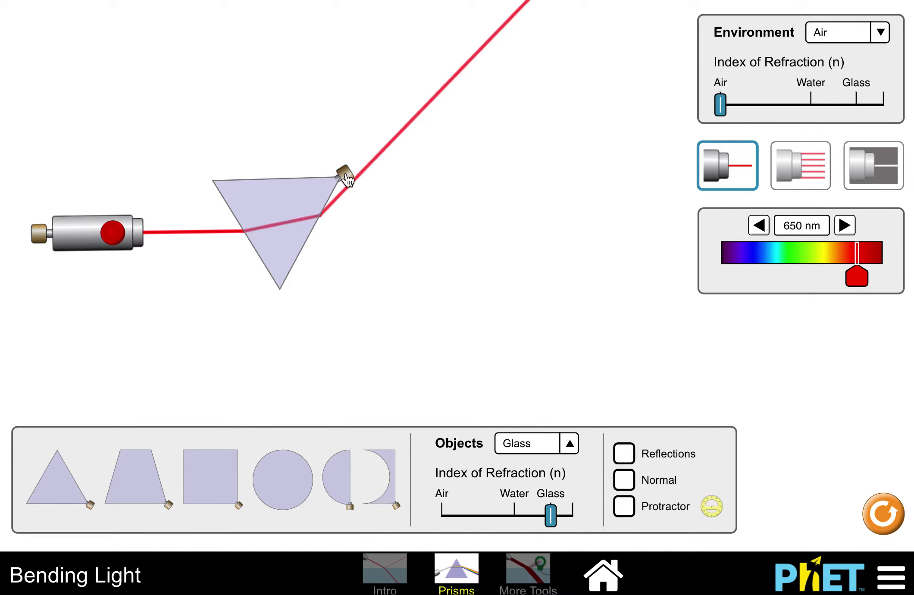
left_click_drag(347, 179, 318, 357)
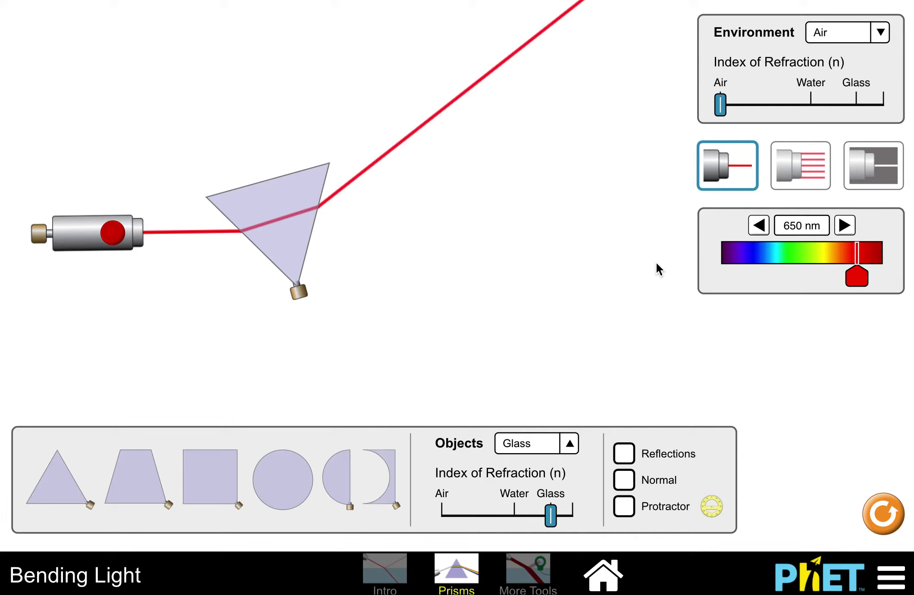
With a protractor over the prism, sweep the wavelength to 415 nm, back to 656 nm, then hide it
left_click(632, 511)
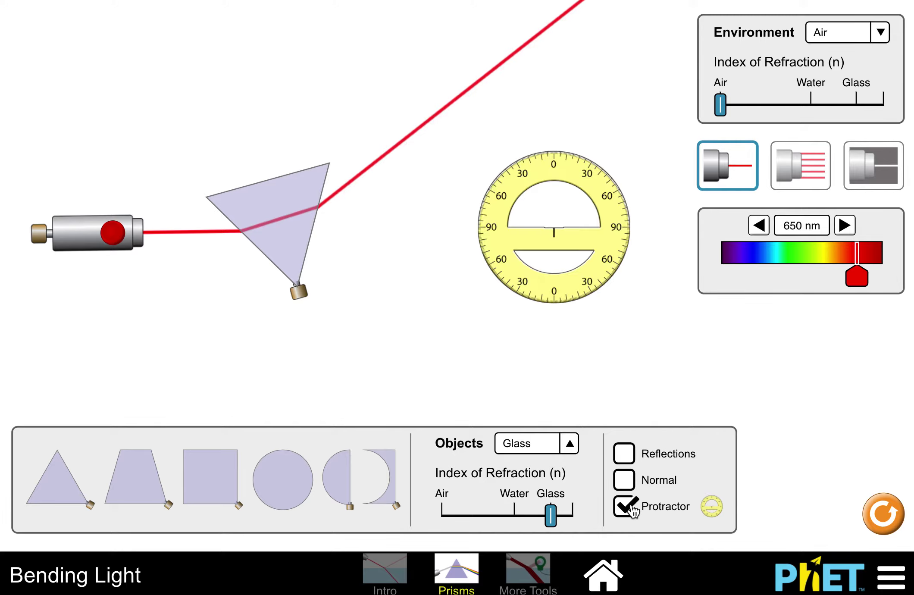
left_click_drag(599, 244, 361, 224)
left_click_drag(362, 224, 362, 223)
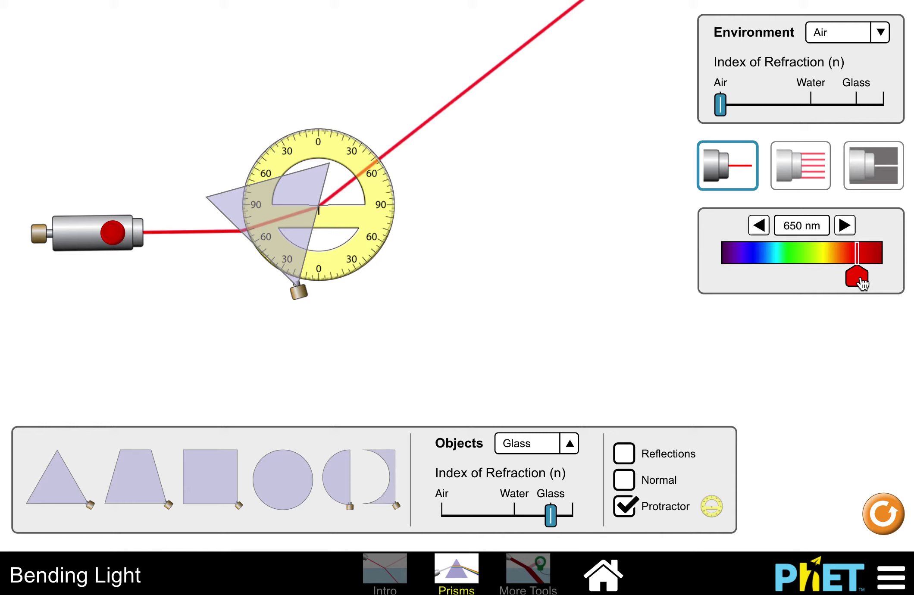
left_click_drag(861, 283, 745, 298)
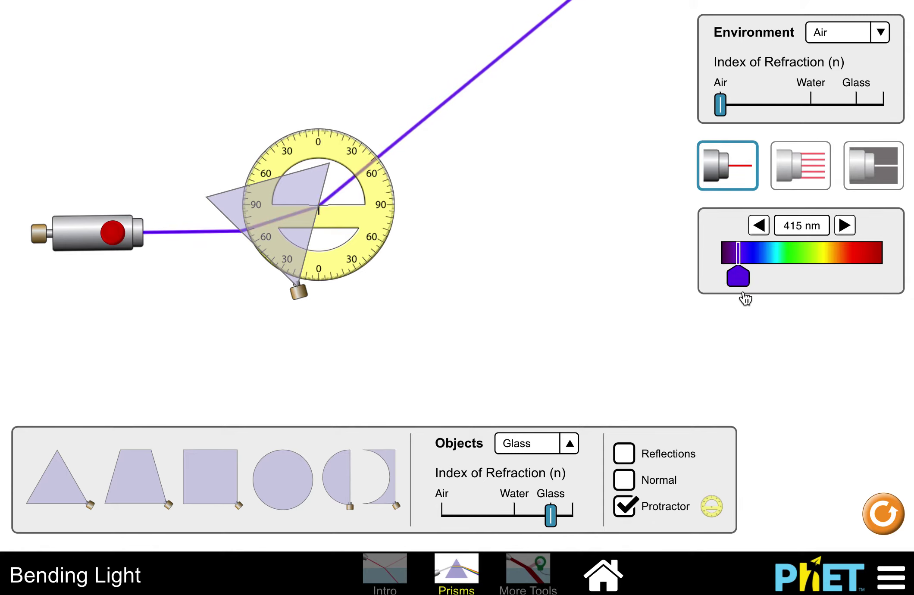
left_click_drag(745, 298, 865, 296)
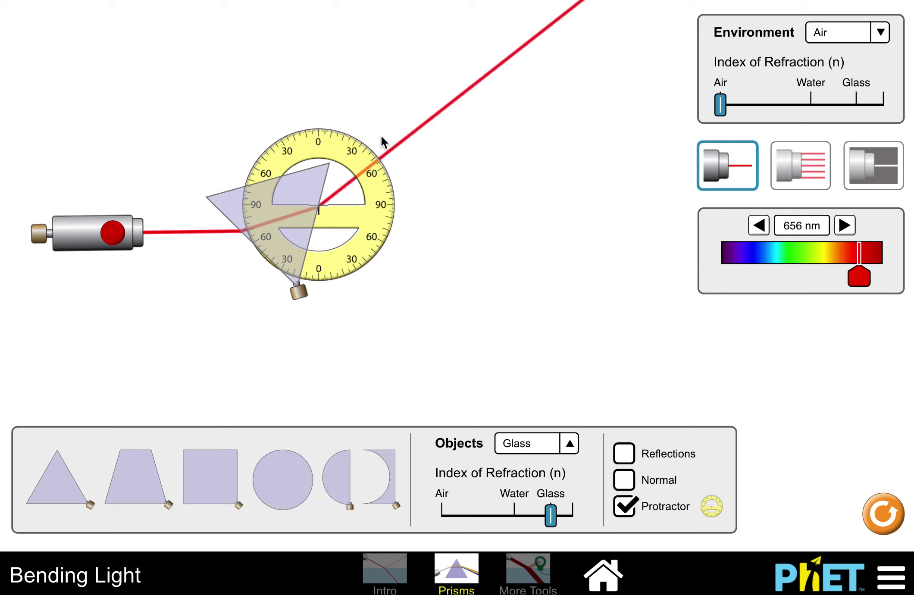
left_click_drag(388, 199, 383, 218)
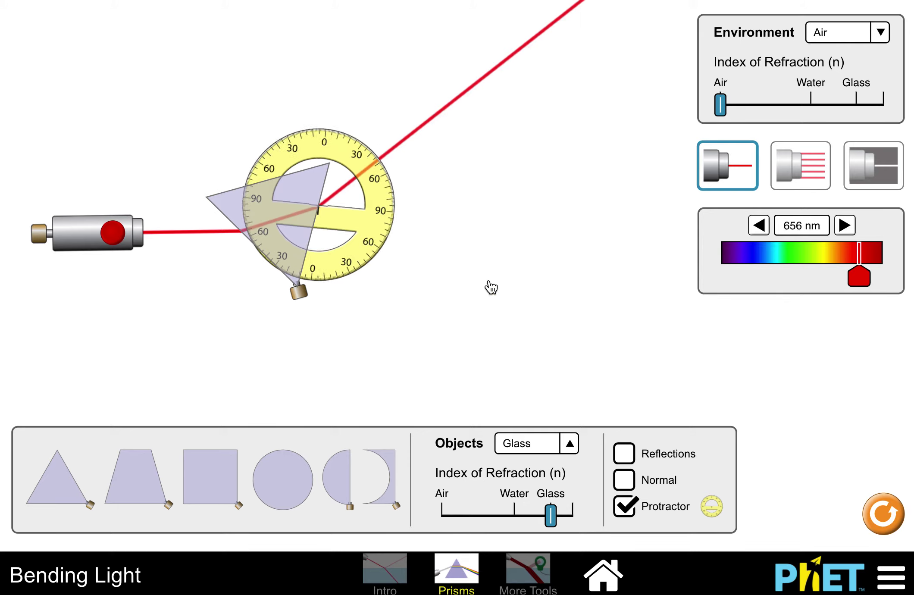
left_click(629, 511)
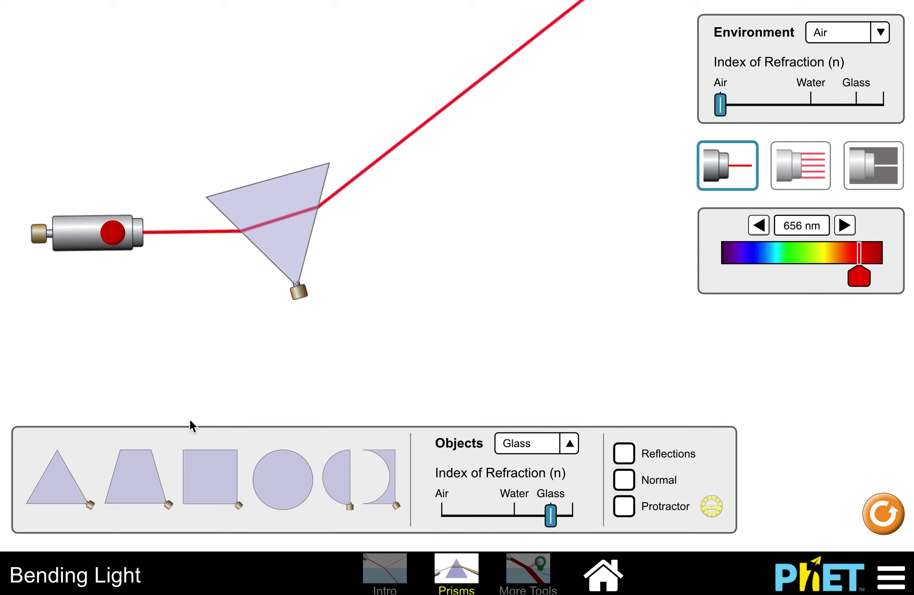
Remove the triangle and place a glass square in the beam, tilted about 35°
left_click_drag(289, 289, 82, 526)
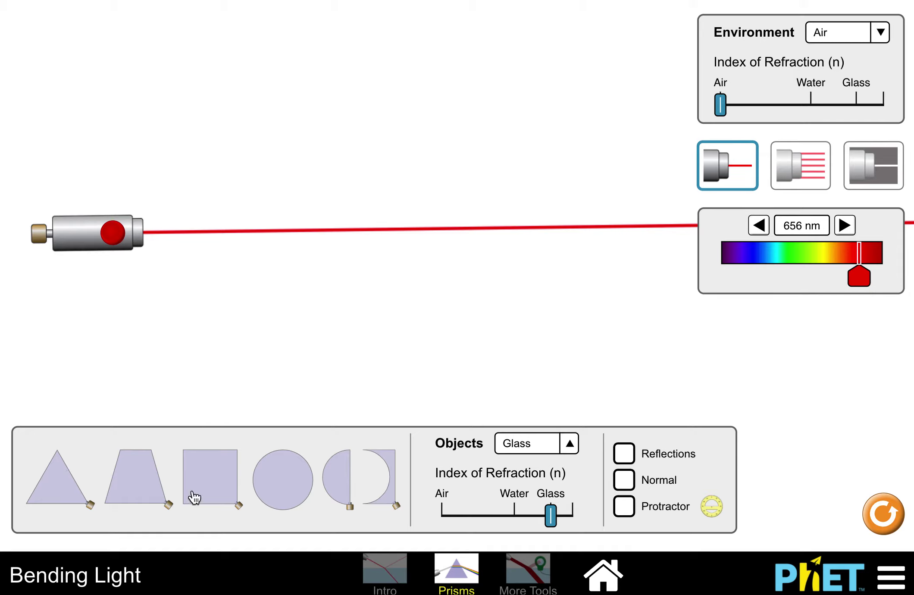
left_click_drag(194, 496, 353, 240)
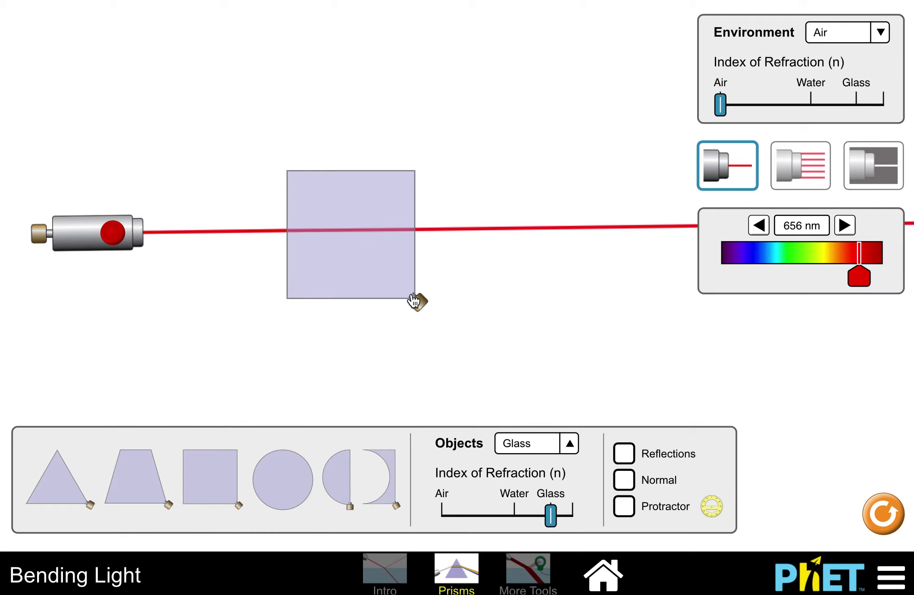
left_click_drag(413, 301, 385, 242)
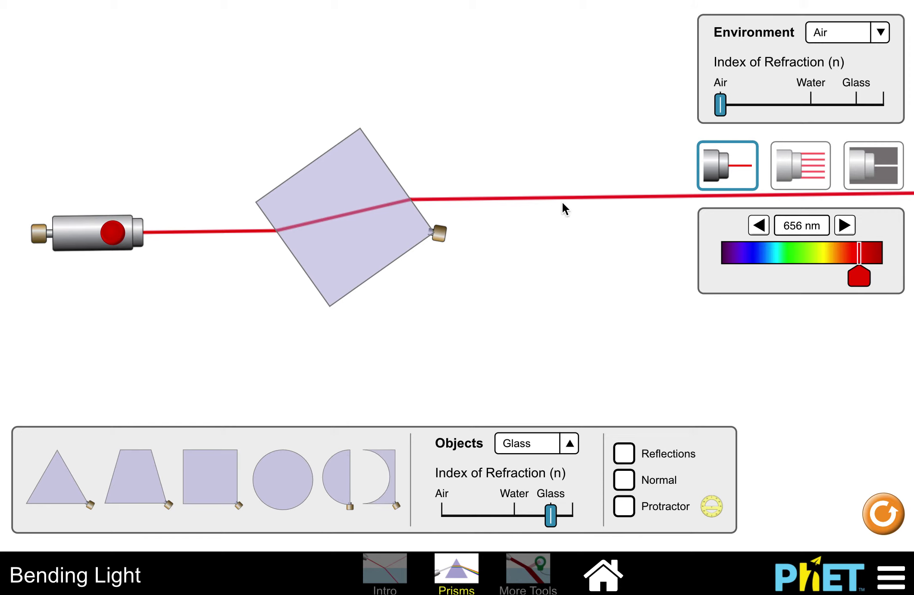
Turn on Reflections so reflected beams bounce off the tilted glass square's faces
left_click(626, 454)
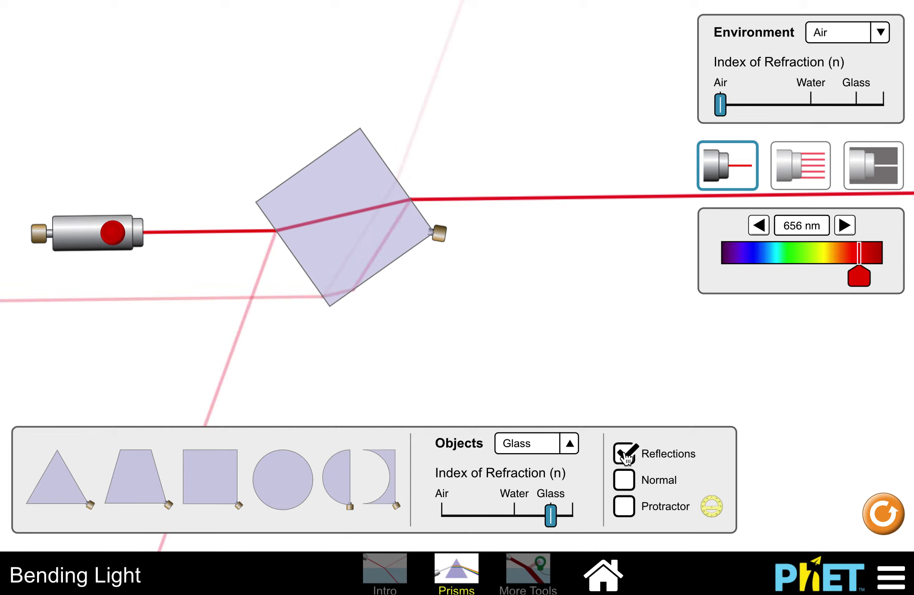